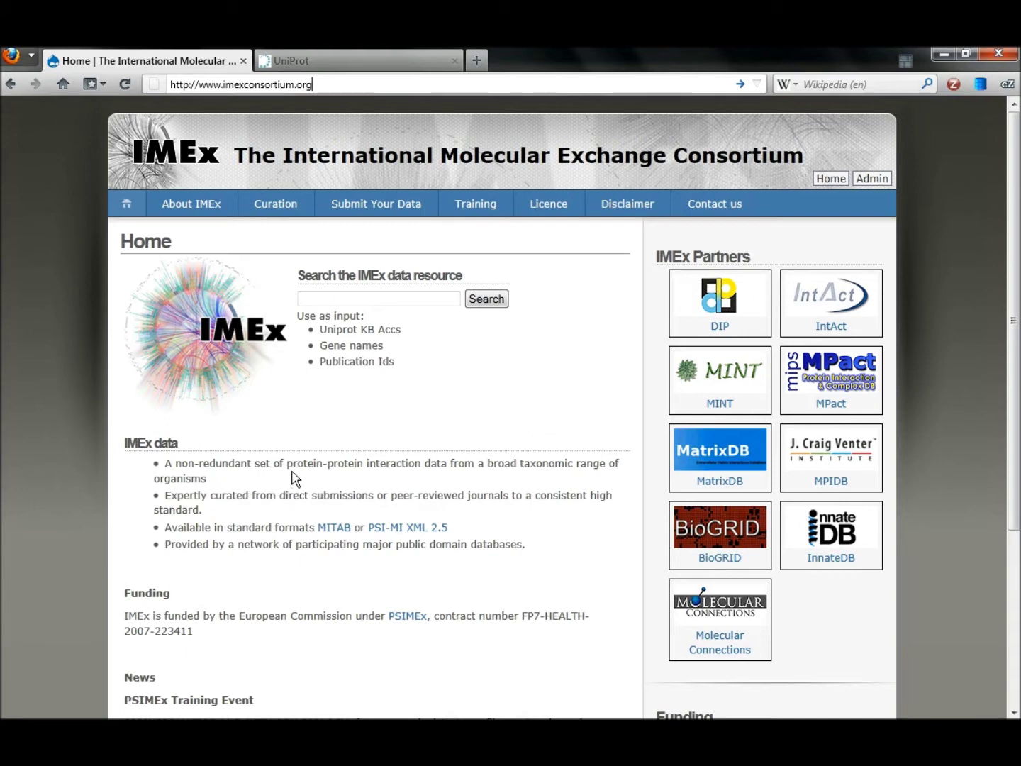
click(277, 205)
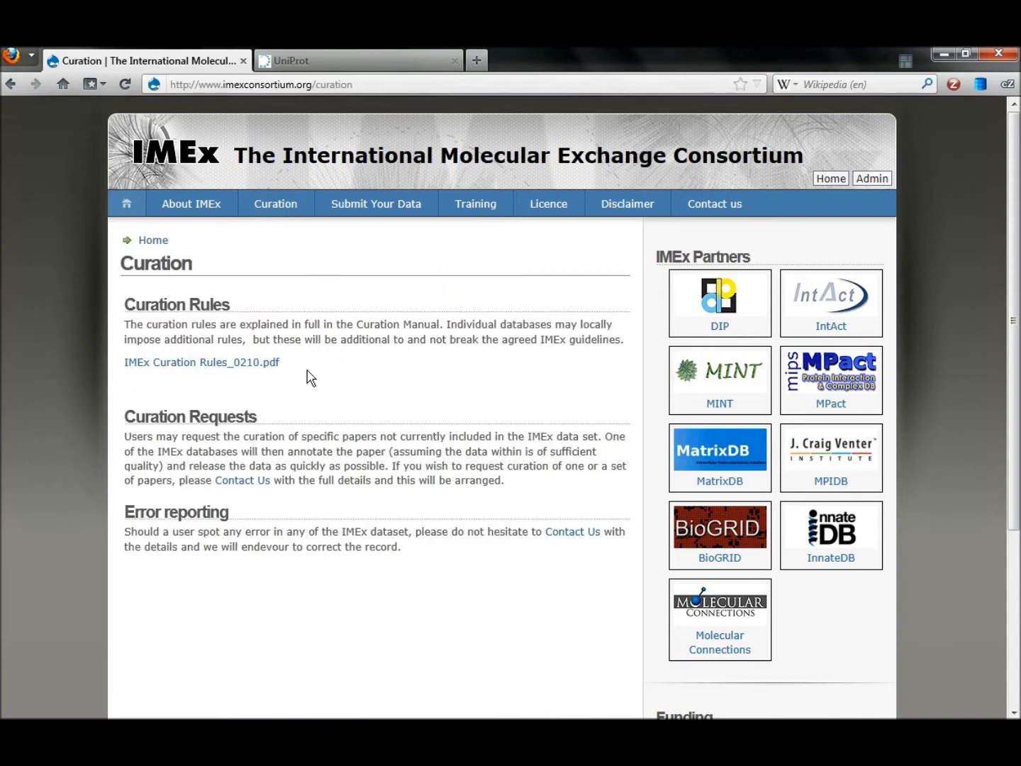
drag(309, 375, 125, 371)
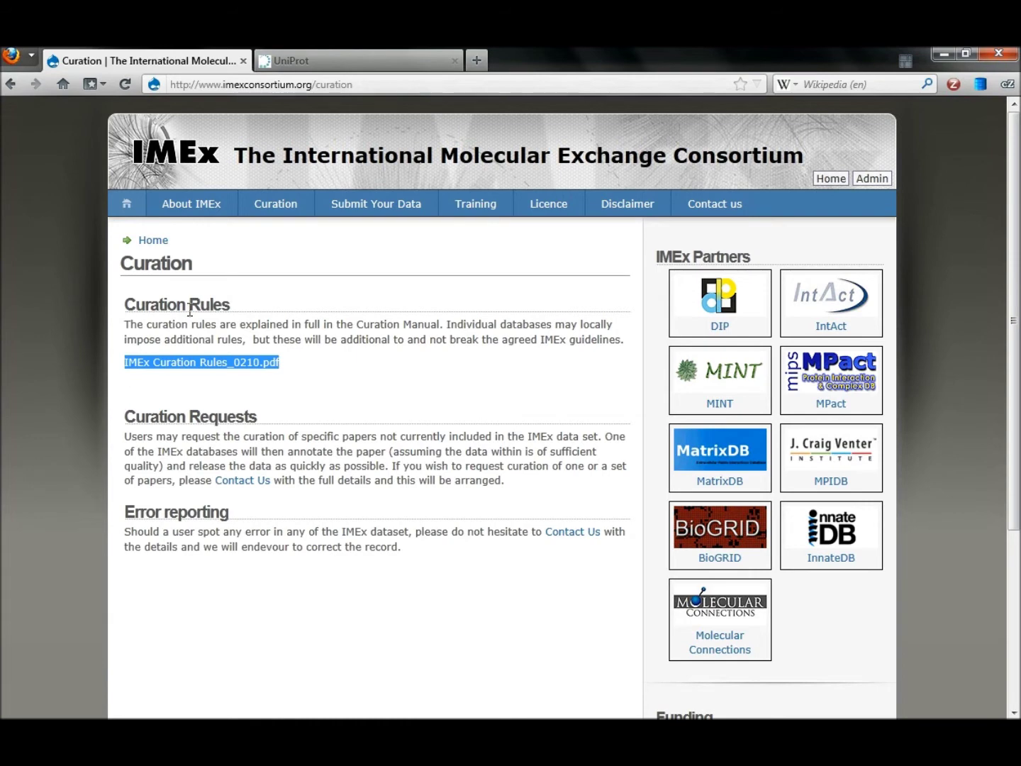
click(127, 207)
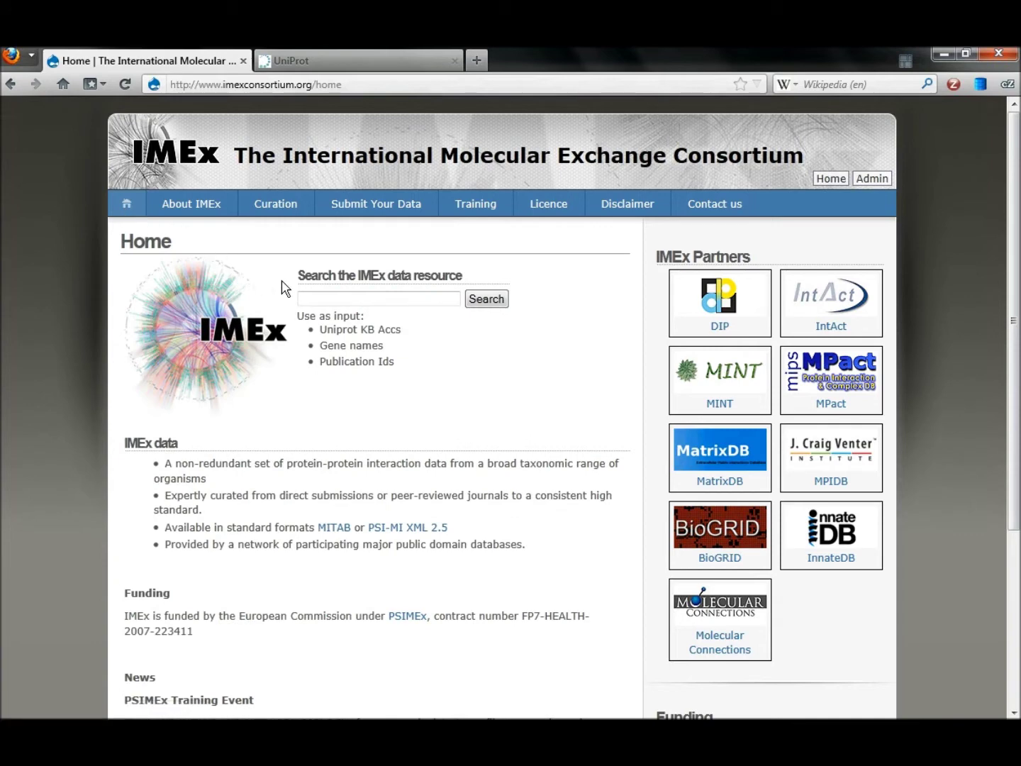
click(323, 300)
text(search here)
key(BackSpace)
key(BackSpace)
key(BackSpace)
key(BackSpace)
key(BackSpace)
key(BackSpace)
key(BackSpace)
key(BackSpace)
key(BackSpace)
key(BackSpace)
key(BackSpace)
key(BackSpace)
key(BackSpace)
key(BackSpace)
drag(396, 302, 296, 299)
key(BackSpace)
Step: Search UniProtKB for p53, note the P53_HUMAN accession P04637, and return to IMEx
click(330, 67)
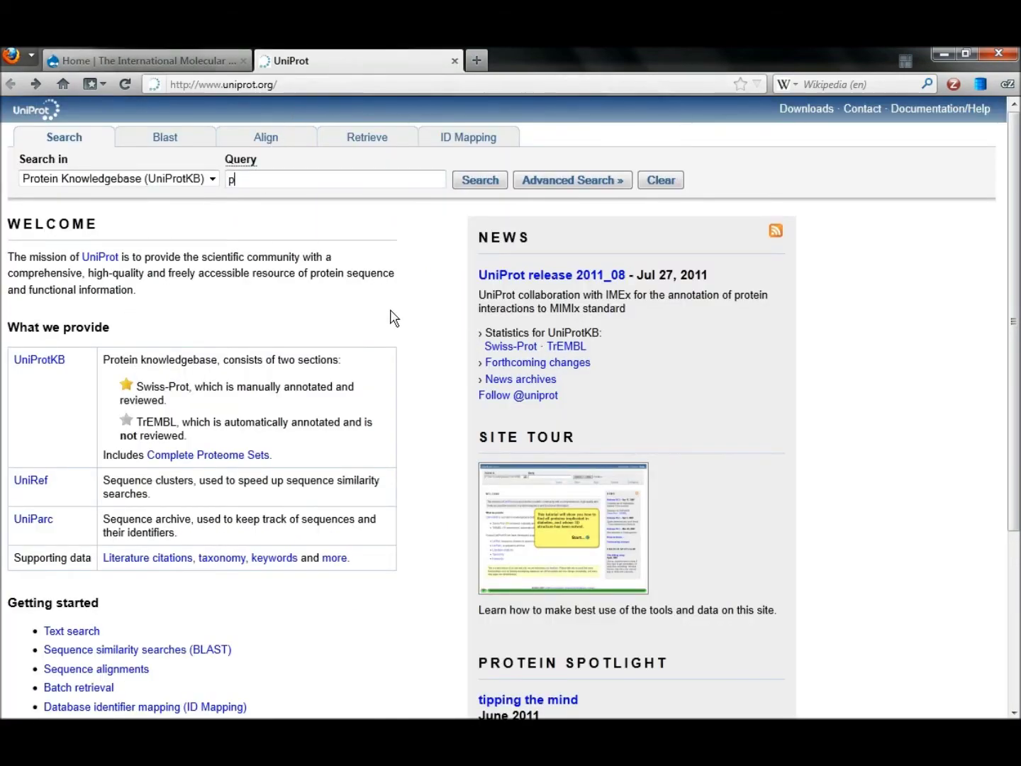
text(p53)
key(Return)
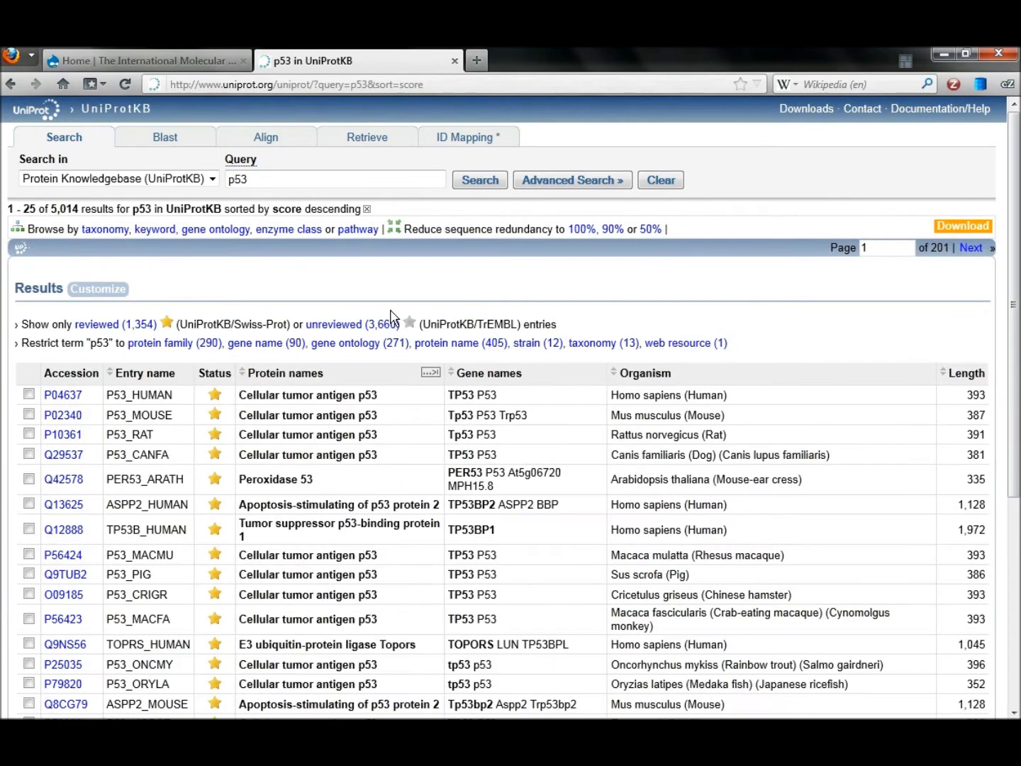
drag(183, 395, 104, 405)
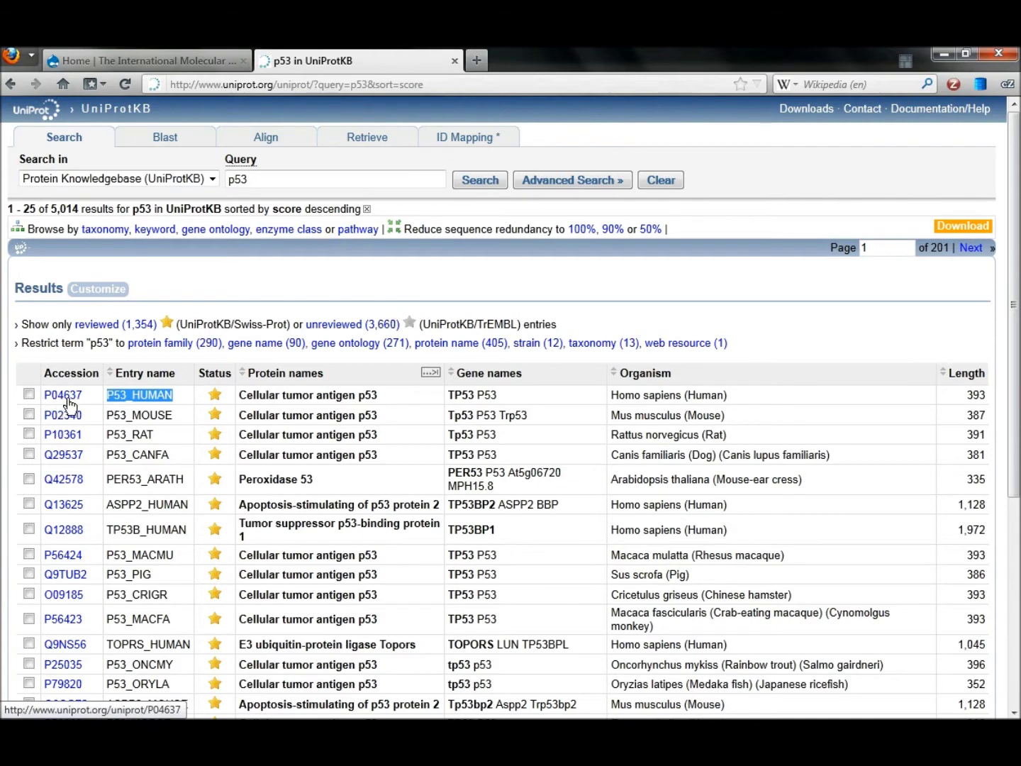
click(175, 66)
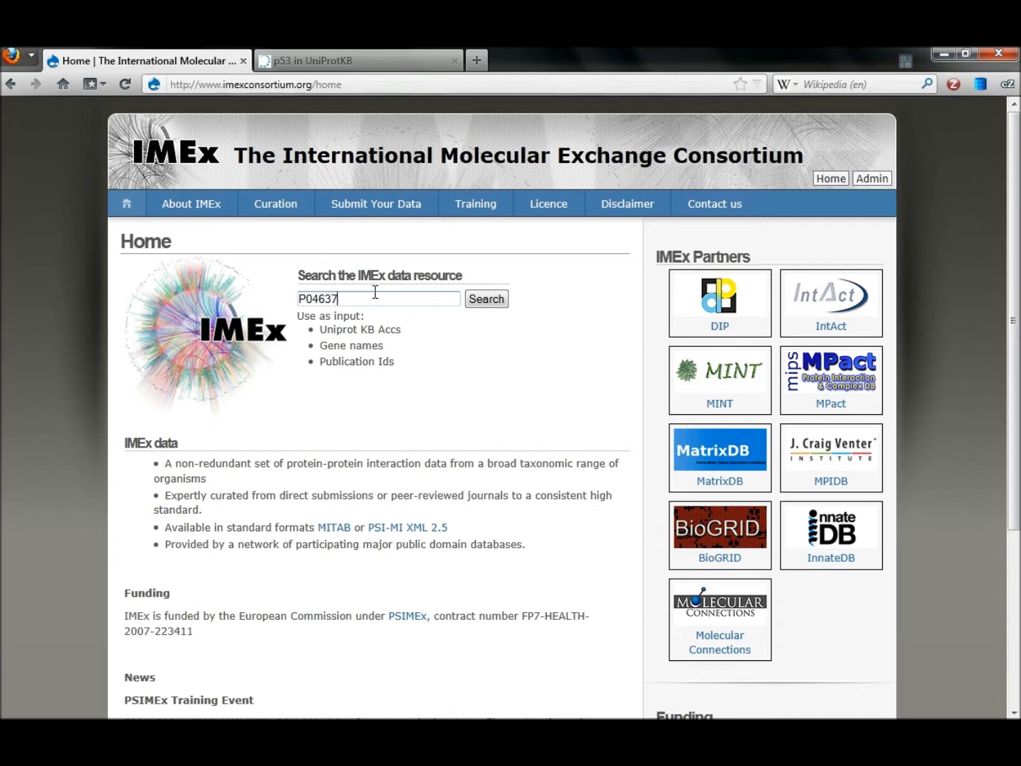
Step: Search P04637 across partner databases: 444 interactions (DIP 85, I2D 19, IntAct 182, MINT 158)
key(Return)
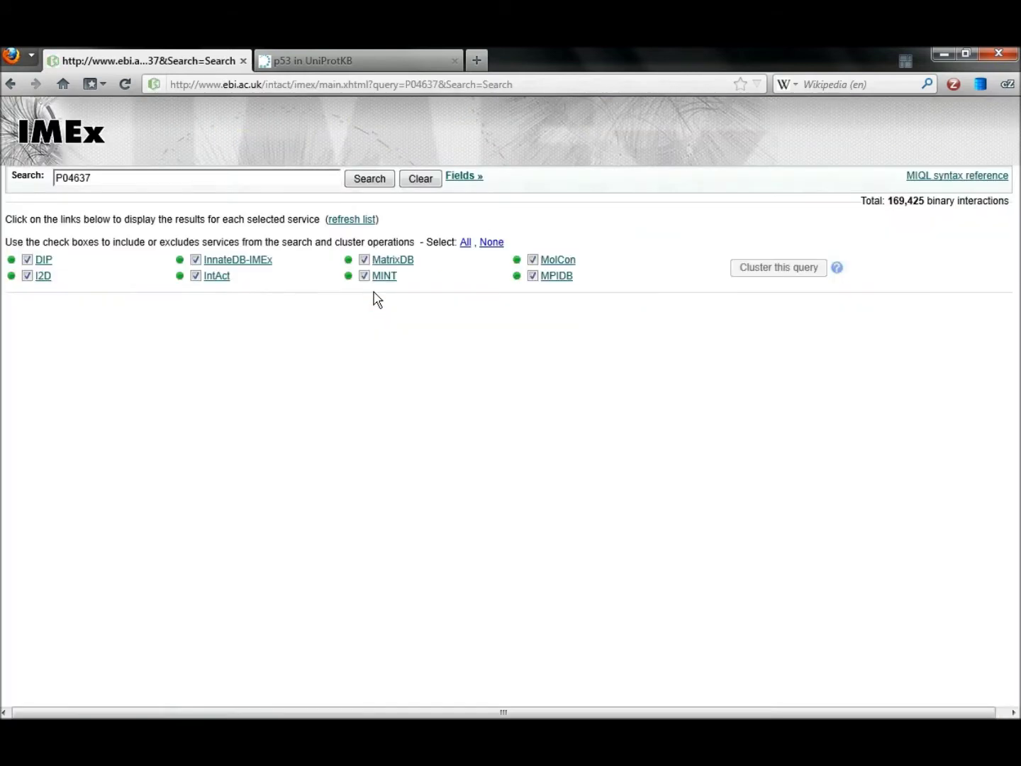
click(381, 181)
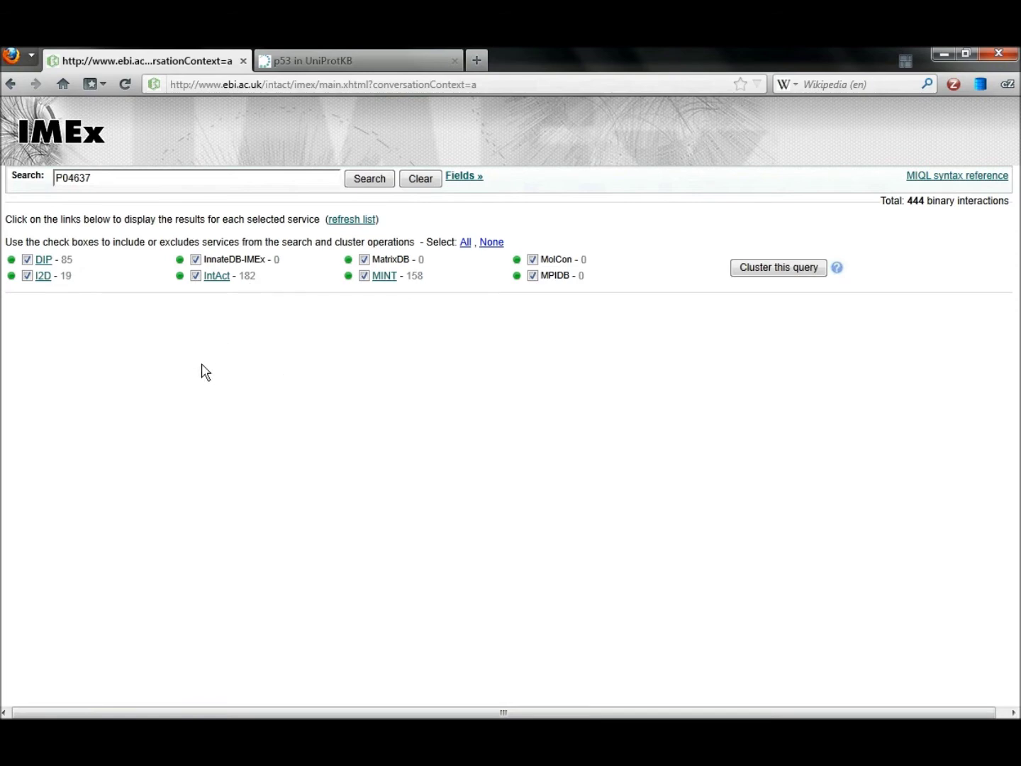
click(43, 276)
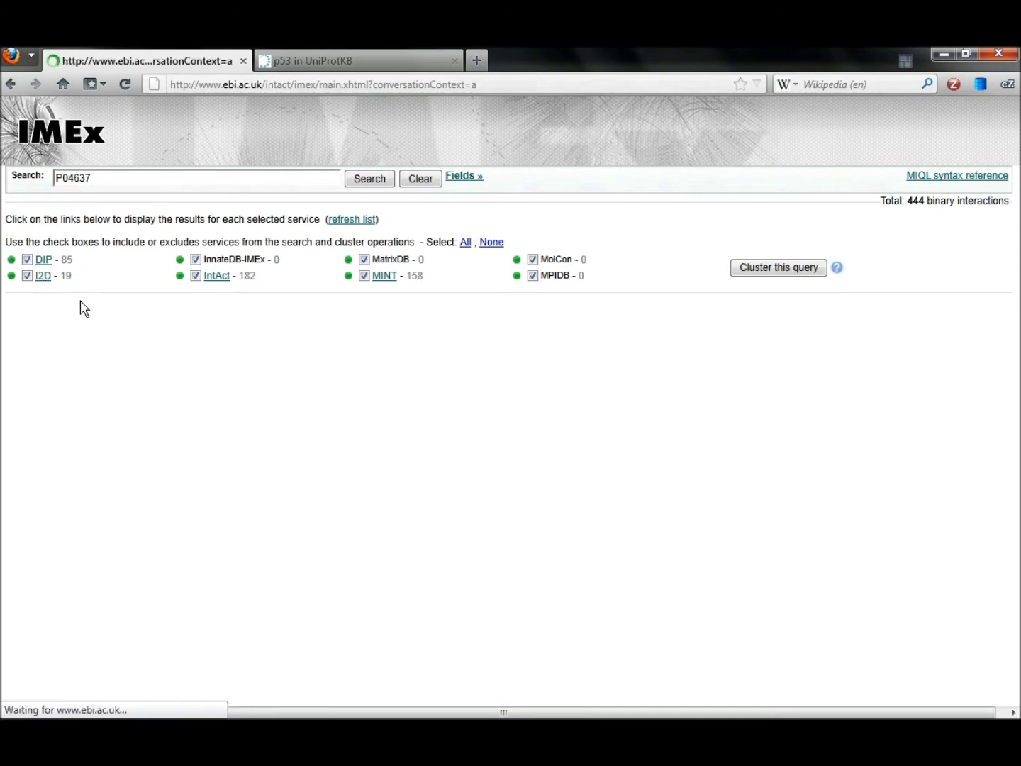
Step: Review the I2D results table for P04637, then show it as a network graph
scroll(467, 307, down, 20)
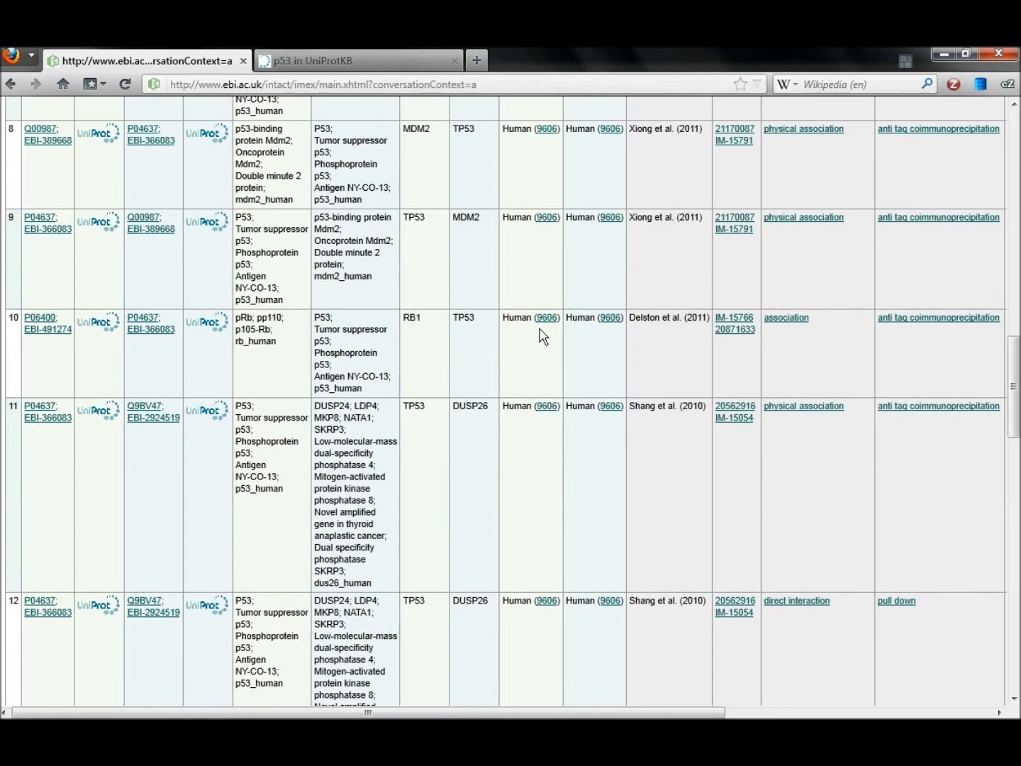
scroll(542, 334, down, 10)
scroll(599, 347, down, 18)
key(Home)
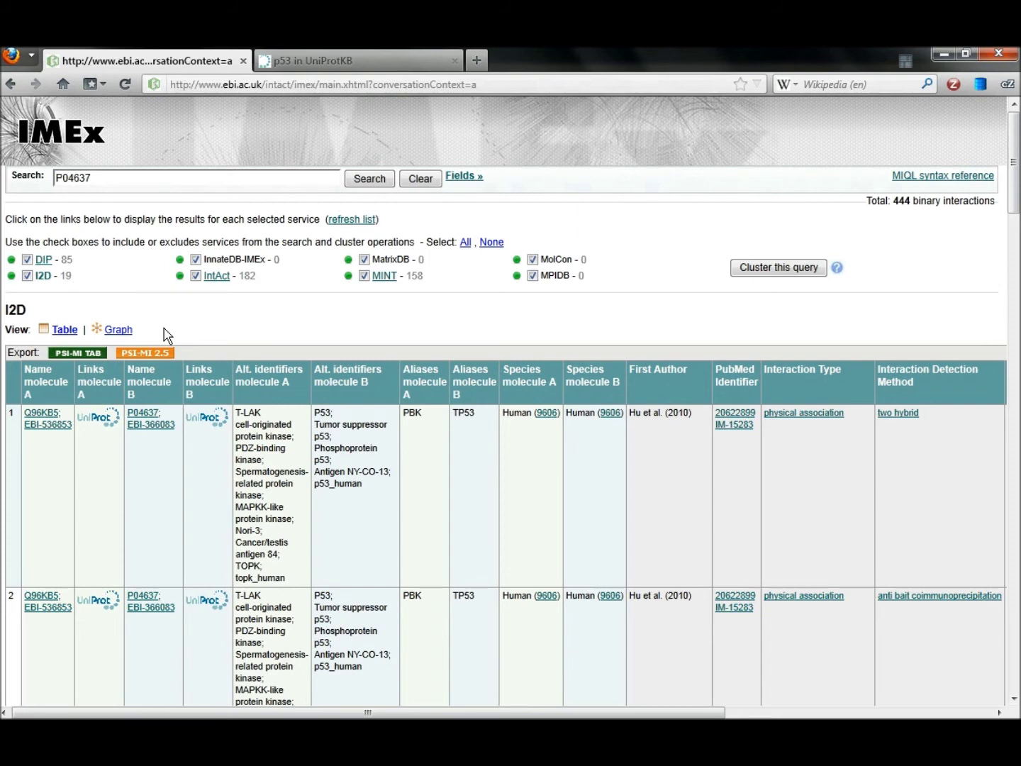
click(118, 330)
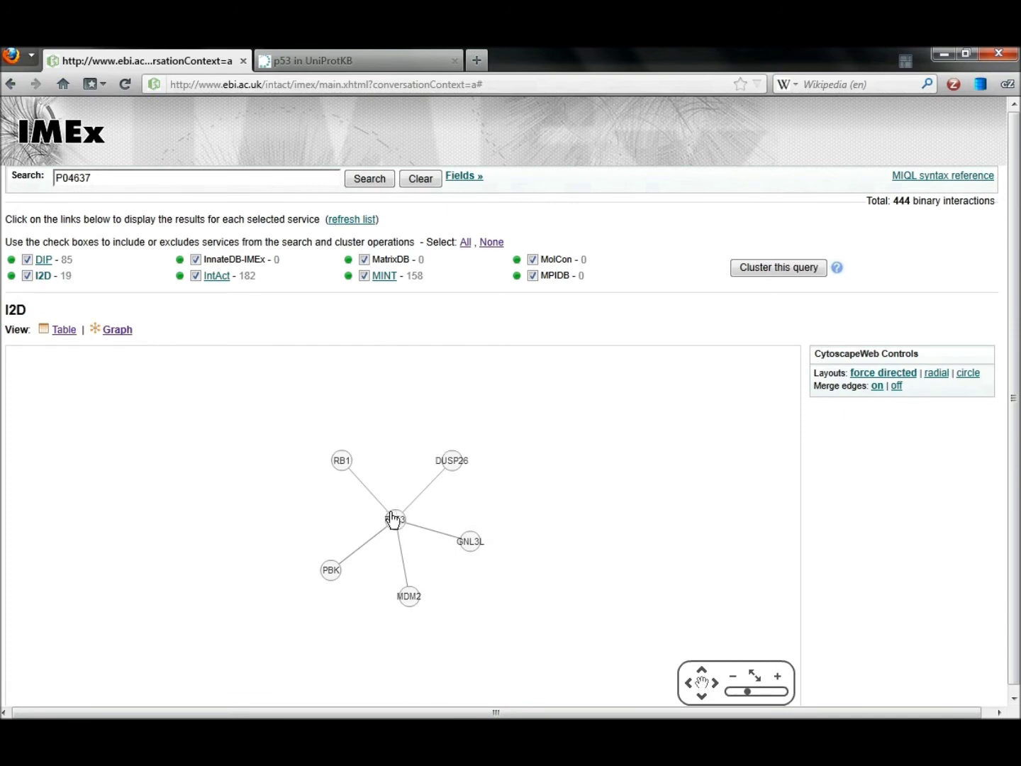
Step: Reposition the RB1 and DUSP26 nodes, zoom in, and turn Merge edges off
drag(342, 458, 338, 440)
drag(444, 457, 456, 439)
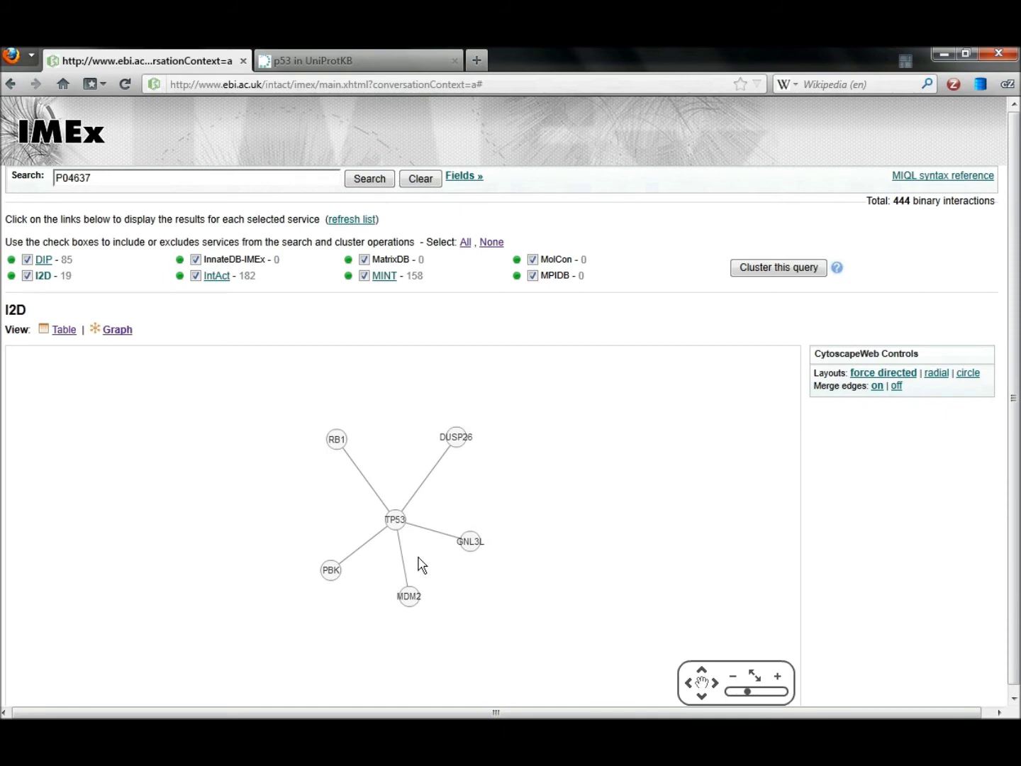
mouse_move(747, 691)
mouse_down()
mouse_move(771, 697)
mouse_move(749, 696)
mouse_up()
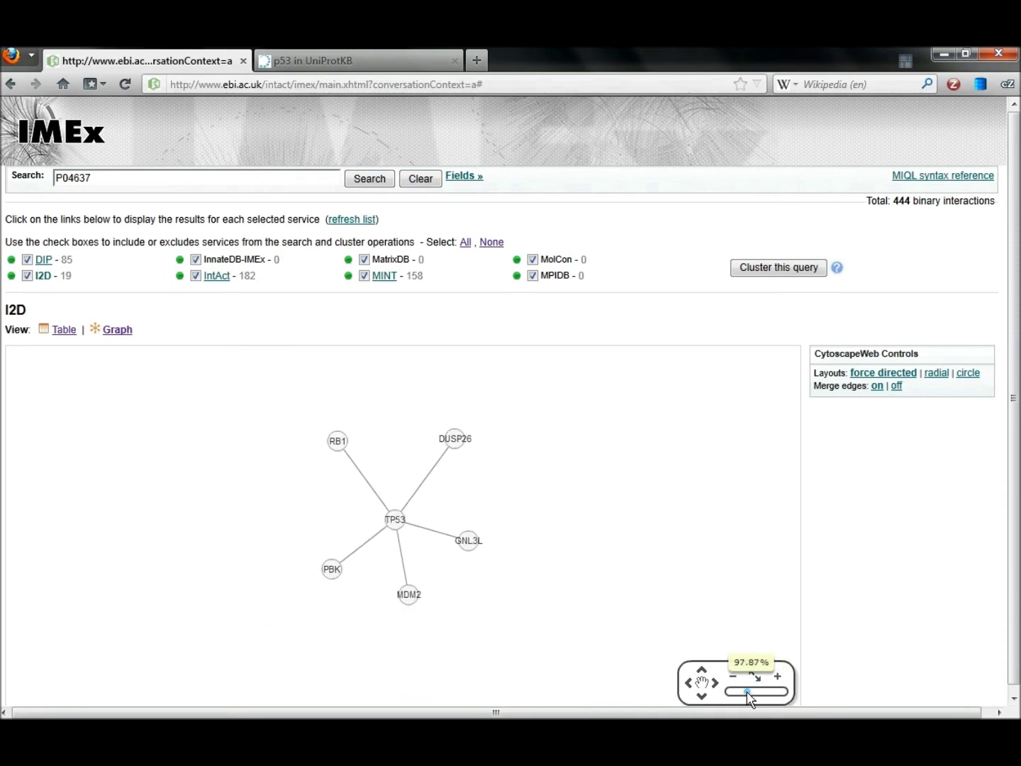
click(896, 386)
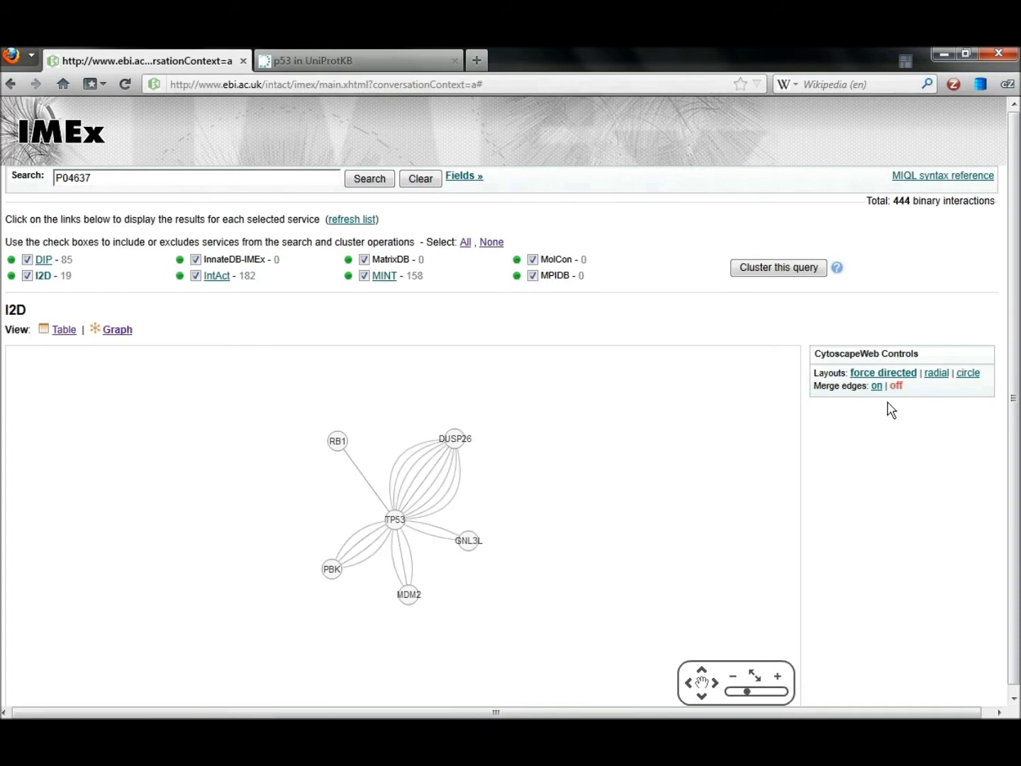
mouse_move(454, 441)
mouse_down()
mouse_move(508, 433)
mouse_move(474, 428)
mouse_move(492, 419)
mouse_move(473, 430)
mouse_up()
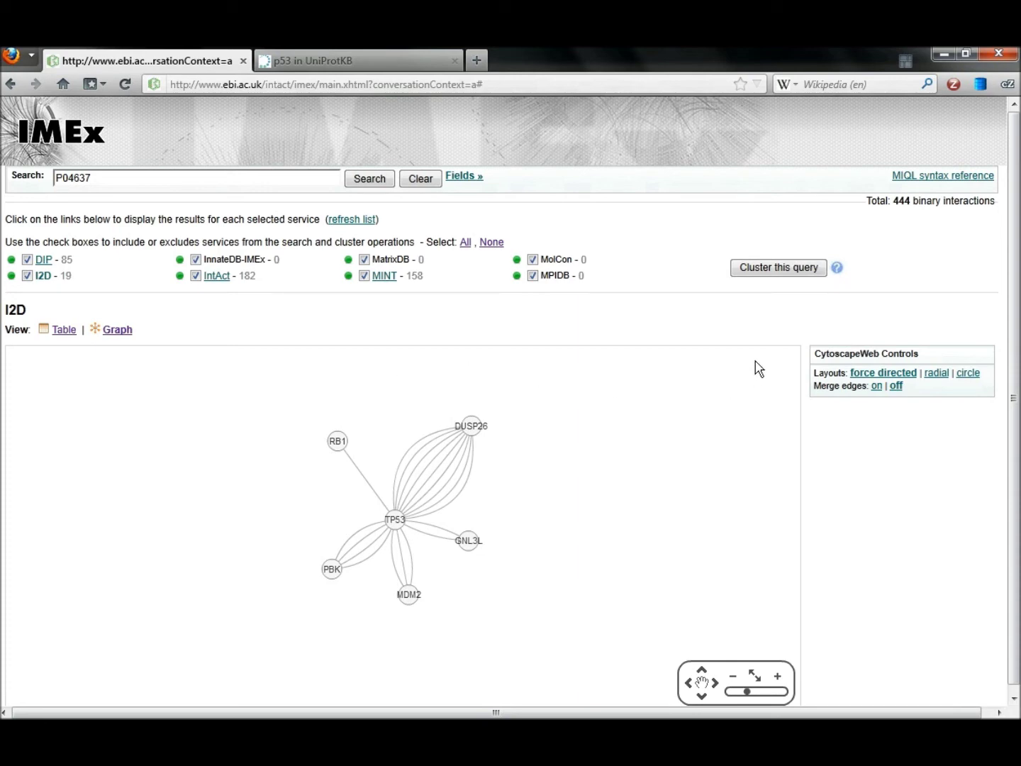
Step: Include IntAct and InnateDB-IMEx in the selection and cluster the P04637 query
click(202, 279)
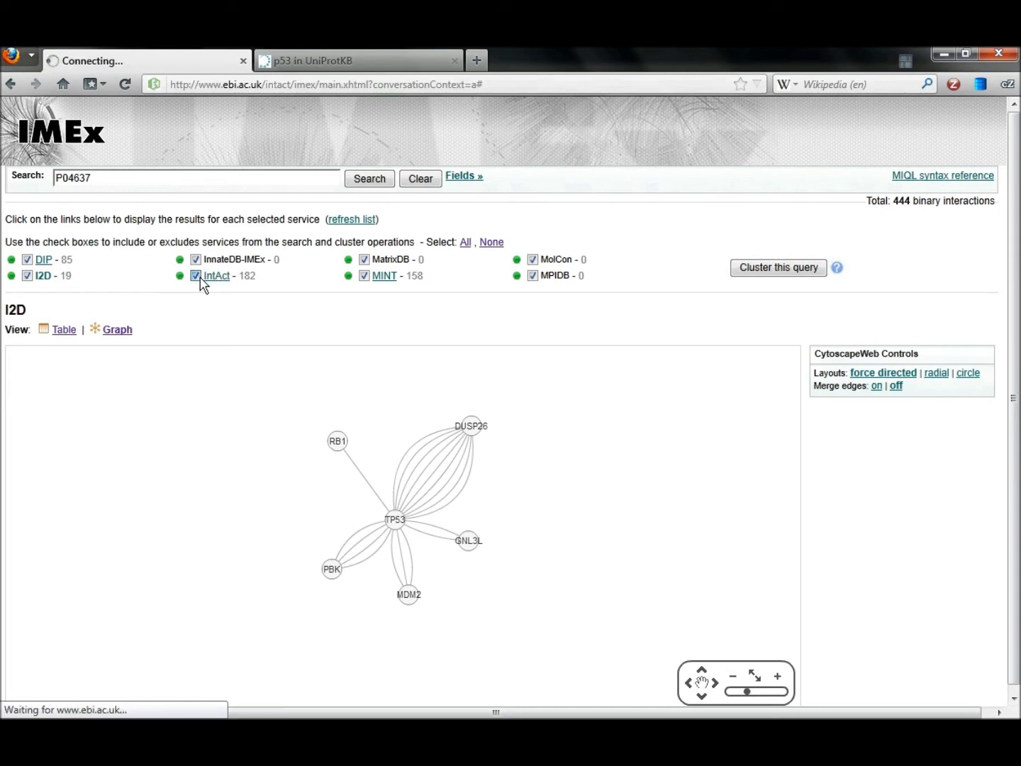
click(196, 275)
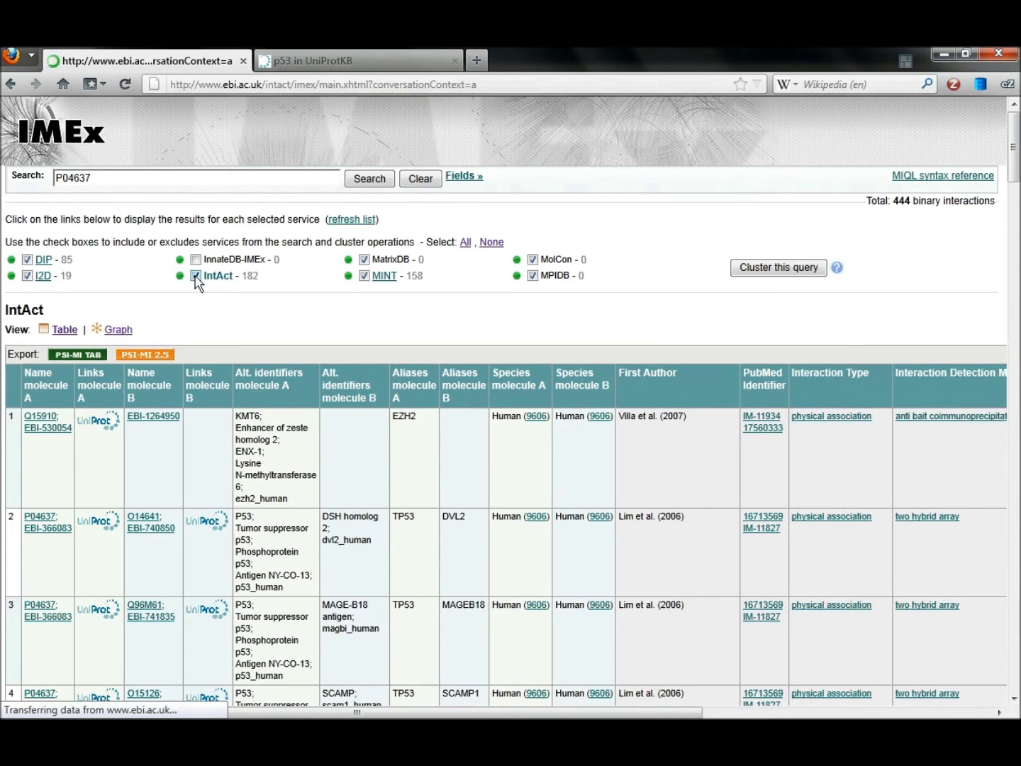
click(196, 276)
click(196, 260)
click(765, 274)
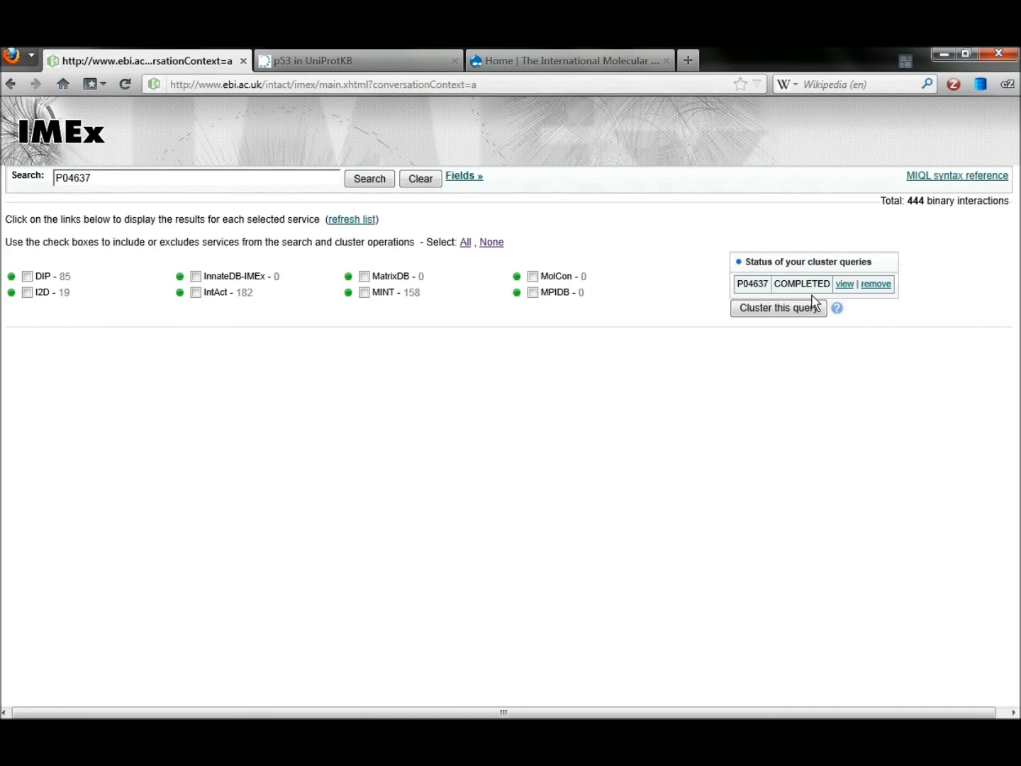
Step: Open the 295 clustered P04637 interactions and view them as a zoomed P53-centred graph
click(845, 285)
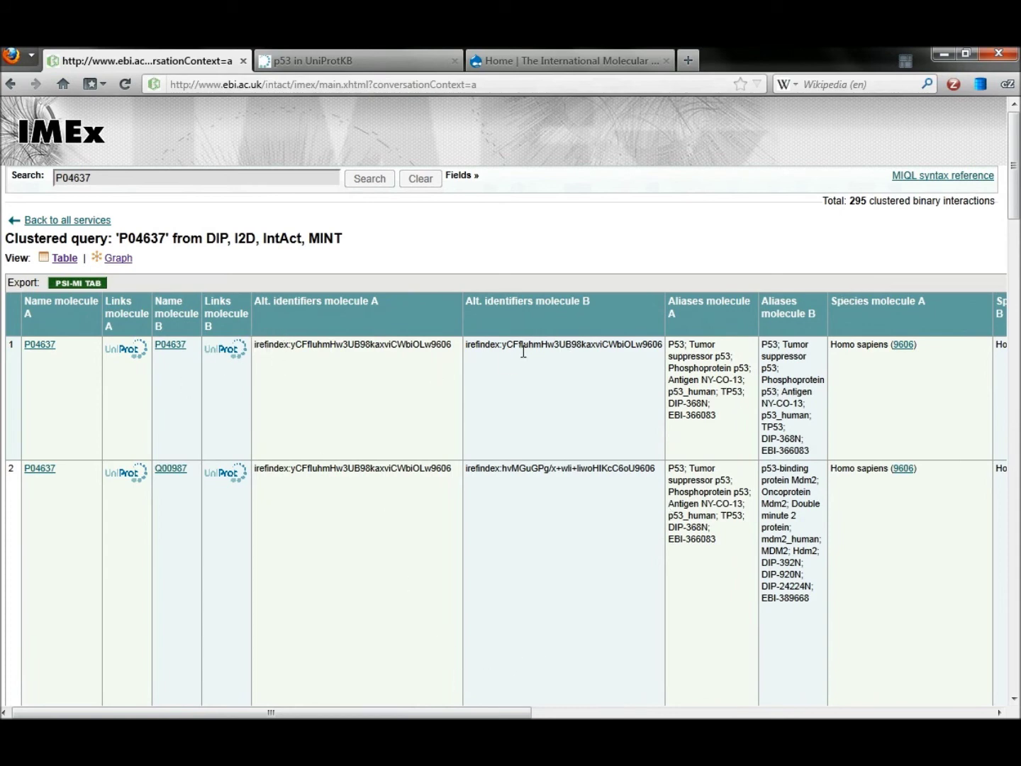
drag(462, 712, 800, 694)
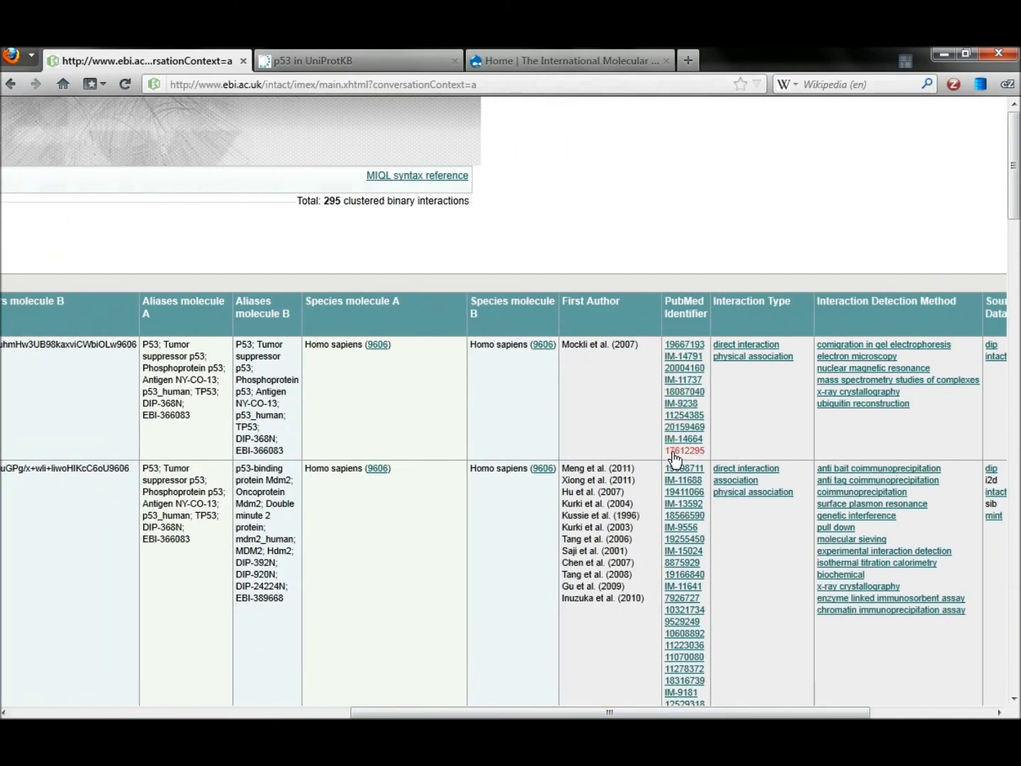
drag(668, 715, 263, 712)
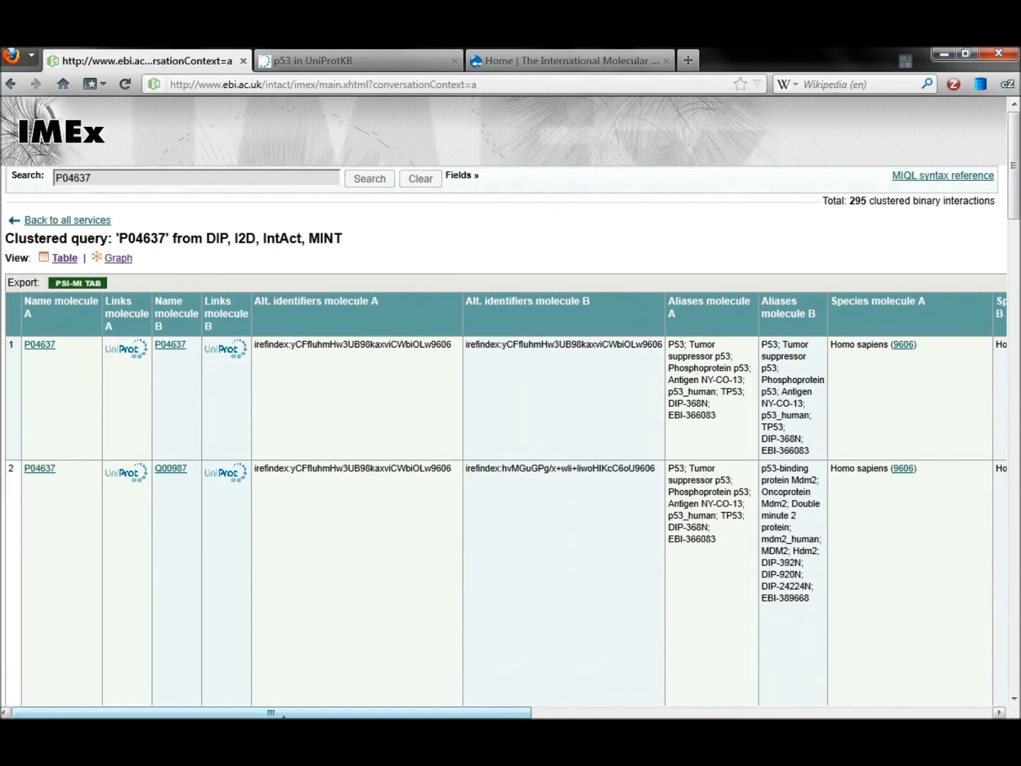
click(118, 258)
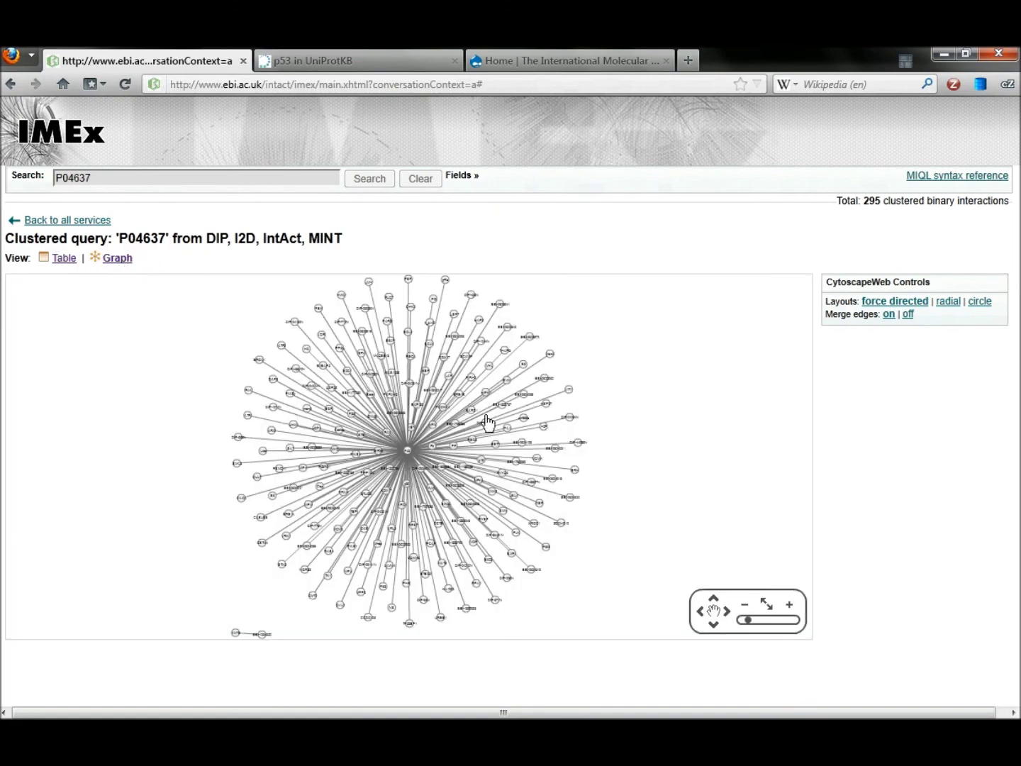
mouse_move(750, 626)
mouse_down()
mouse_move(789, 624)
mouse_move(752, 624)
mouse_up()
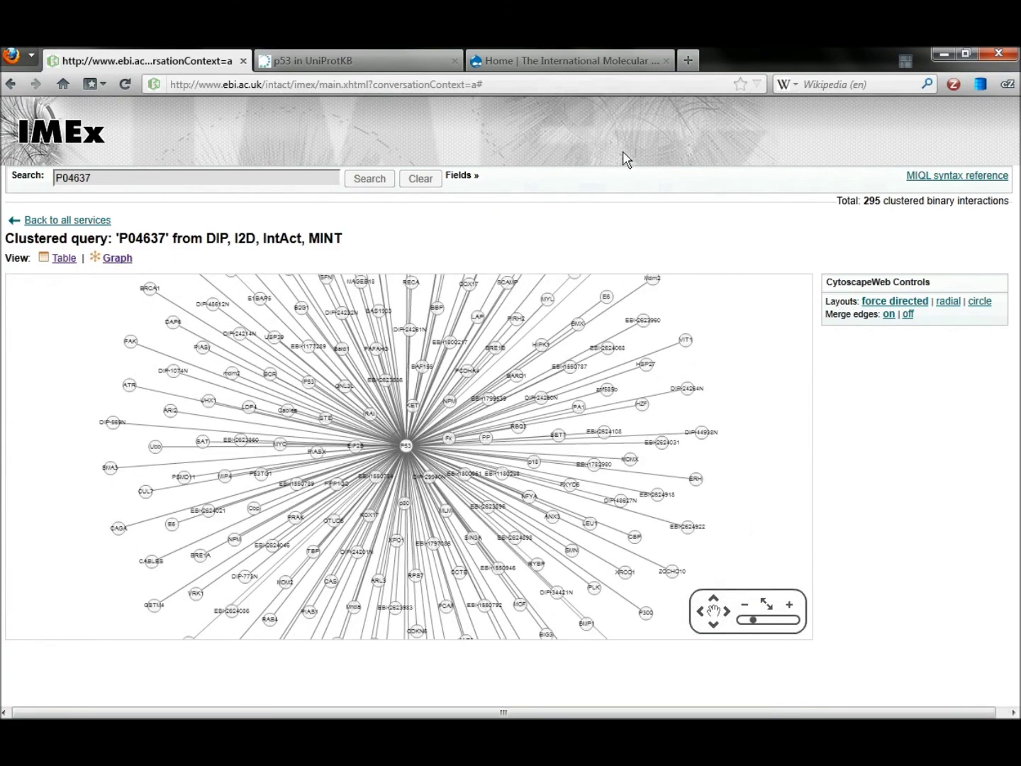
Step: Go from the IMEx home page through Contact us and Curation to the Training page
click(583, 67)
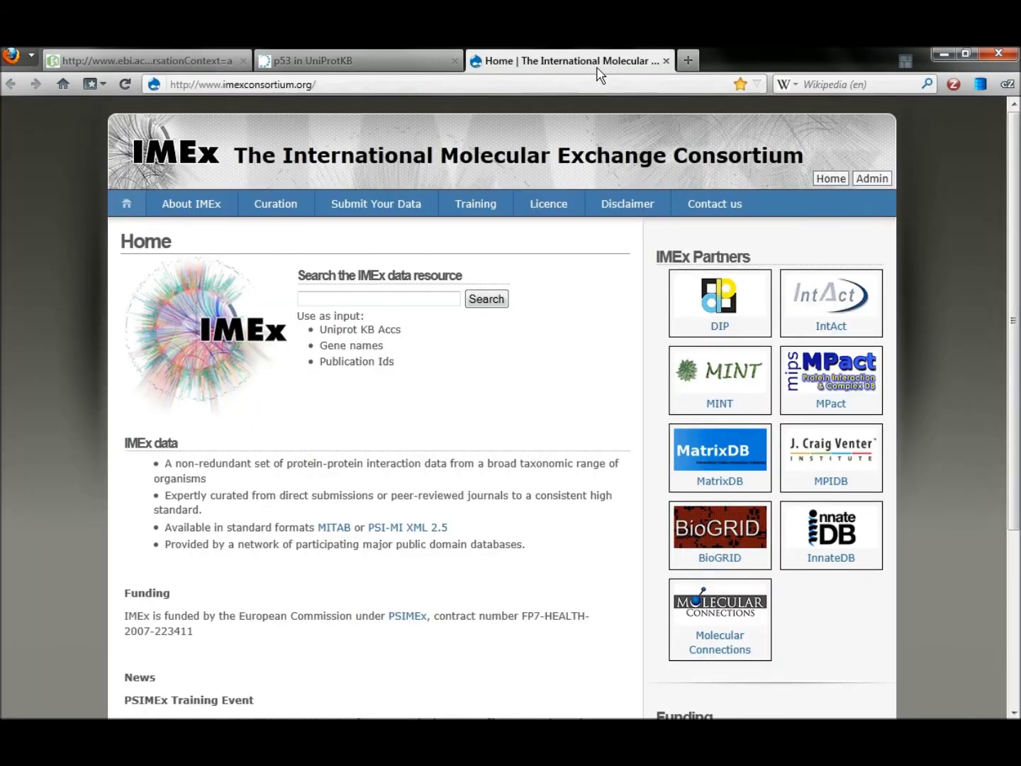
click(708, 205)
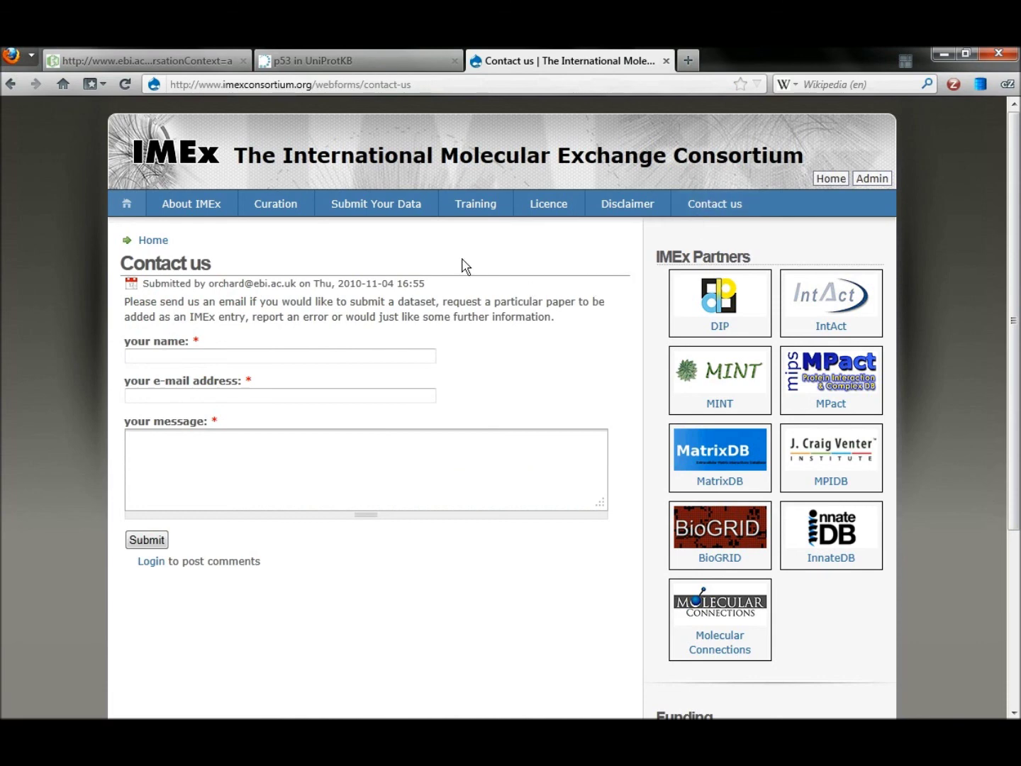
click(290, 207)
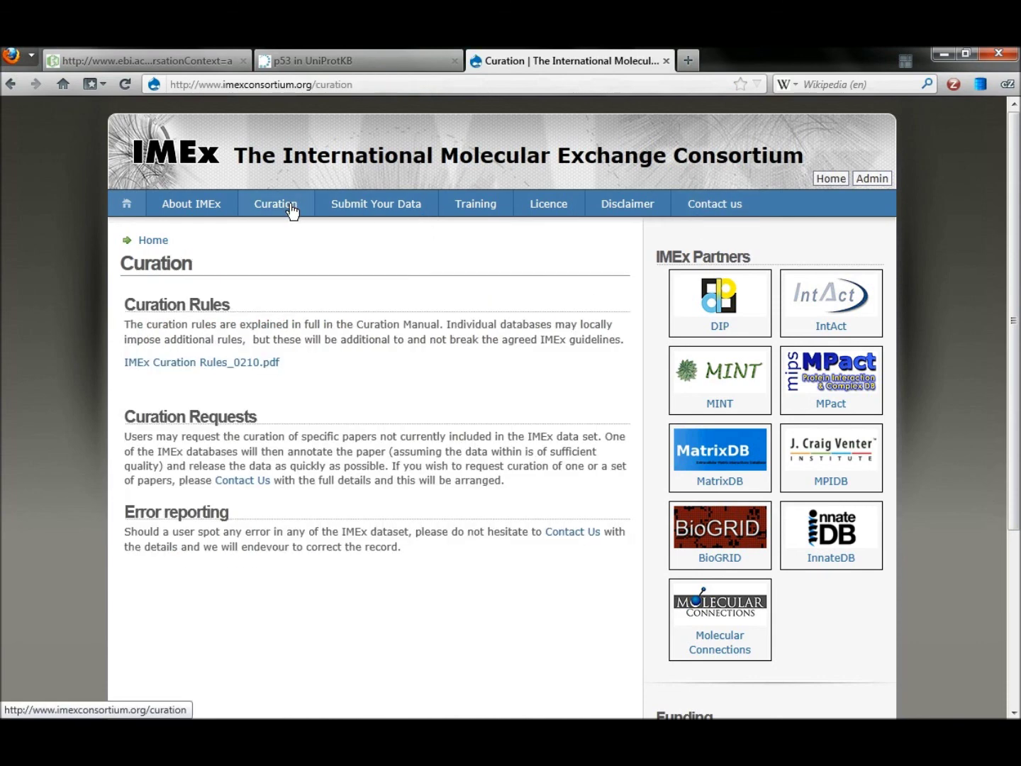
click(487, 210)
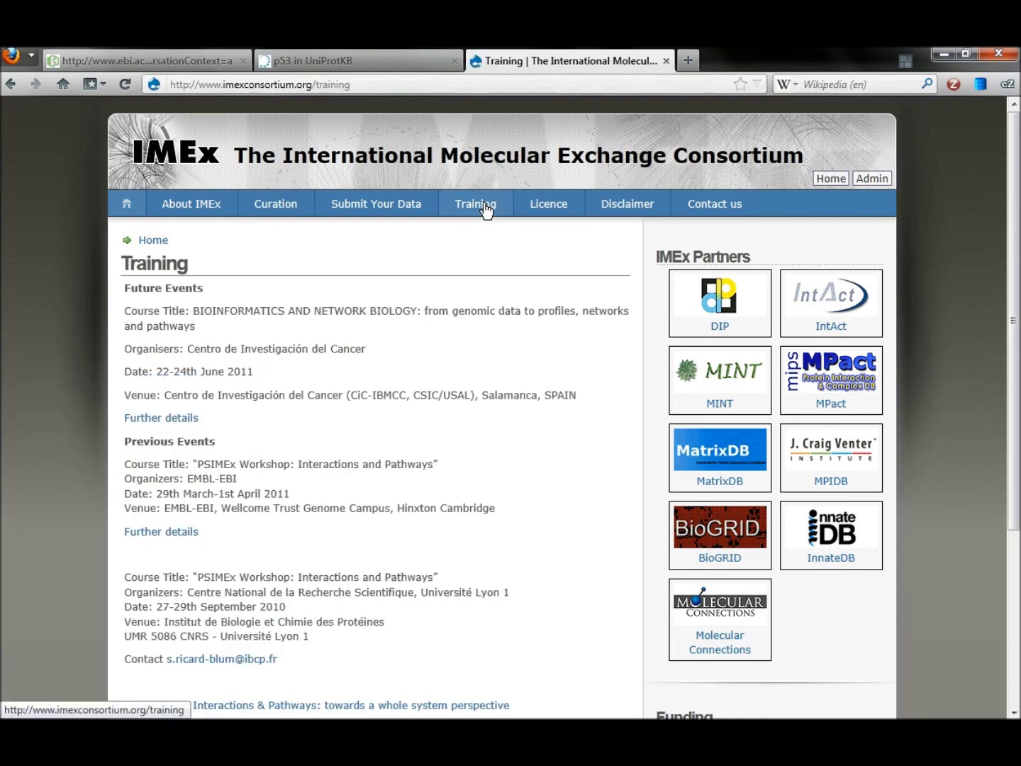